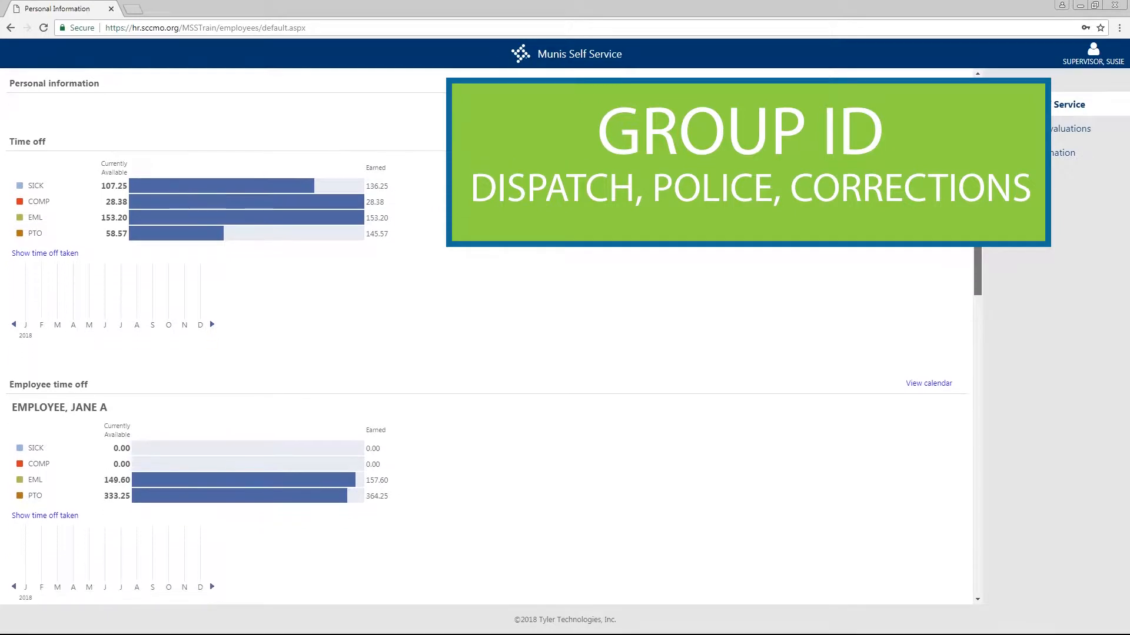
Look through the employee time off balances of the immediate subordinates on the Employee Self Service page
scroll(489, 335, down, 1)
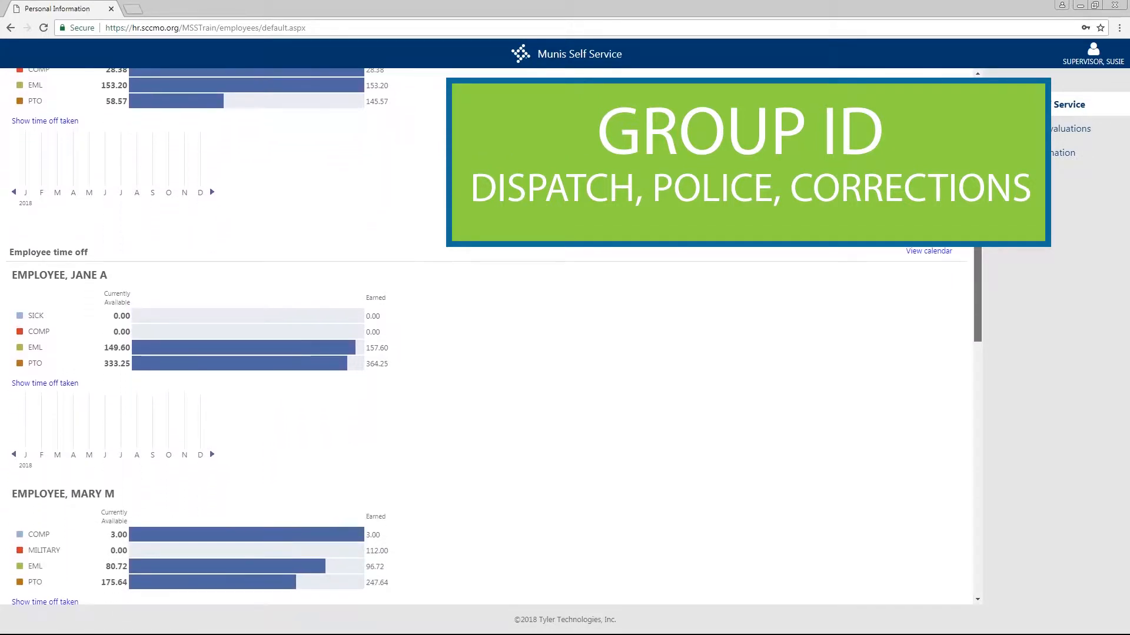
scroll(489, 335, down, 2)
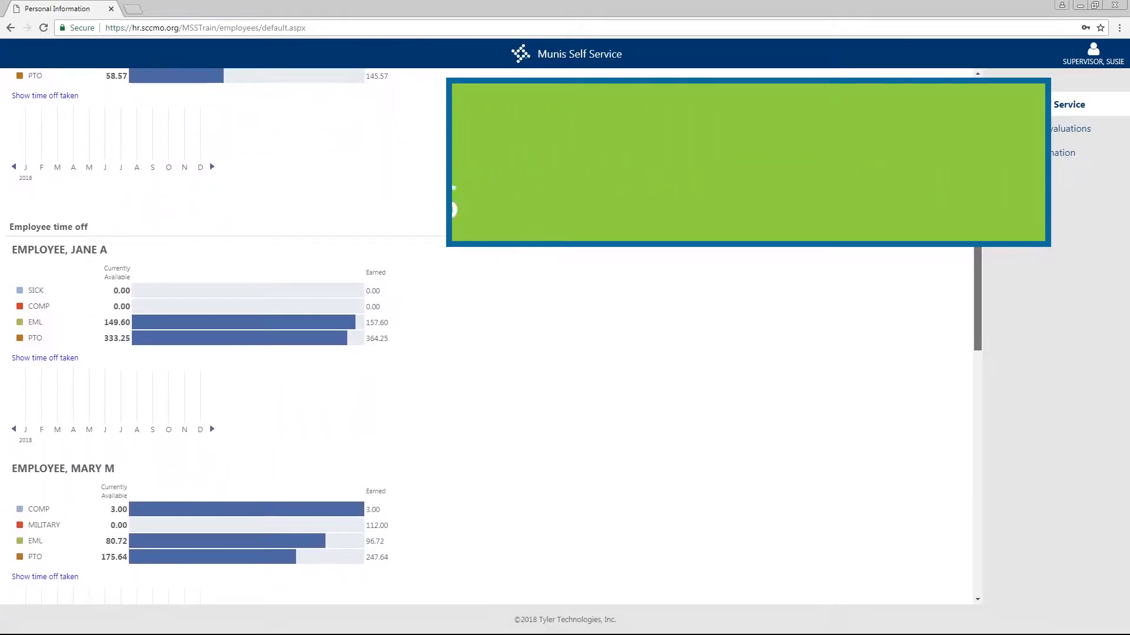
scroll(489, 335, down, 2)
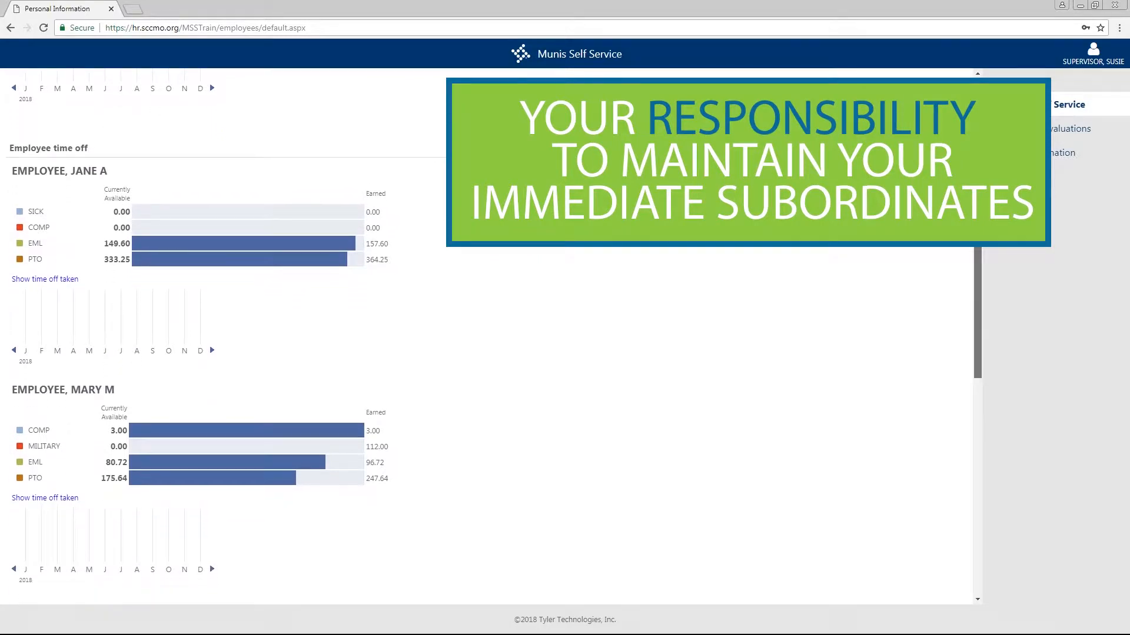
scroll(969, 250, down, 1)
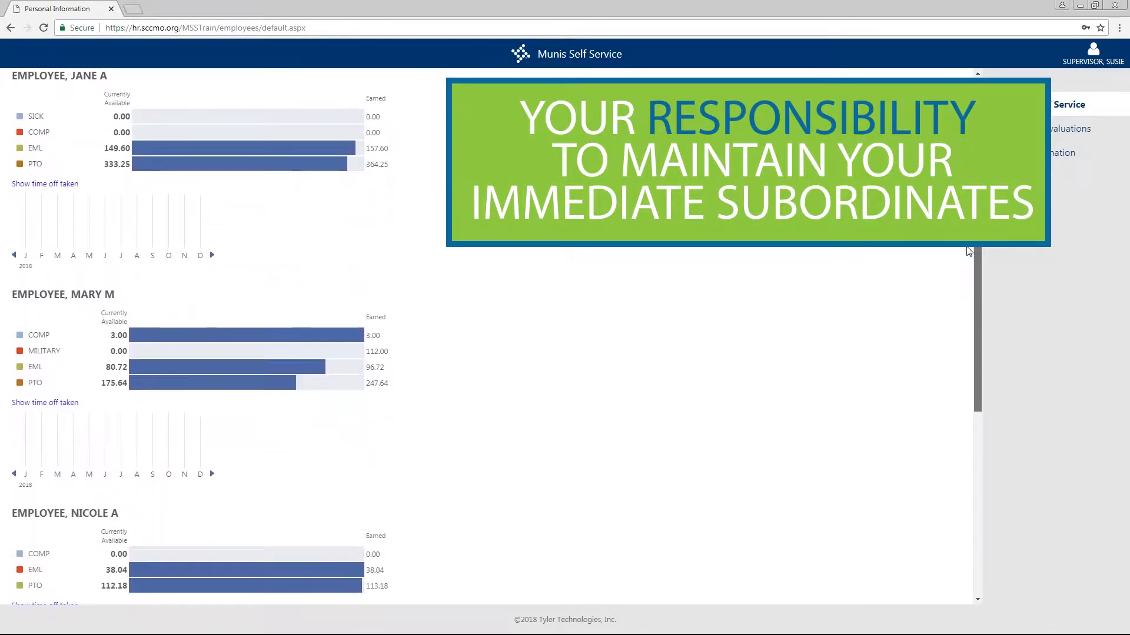
scroll(969, 253, down, 1)
scroll(969, 265, down, 1)
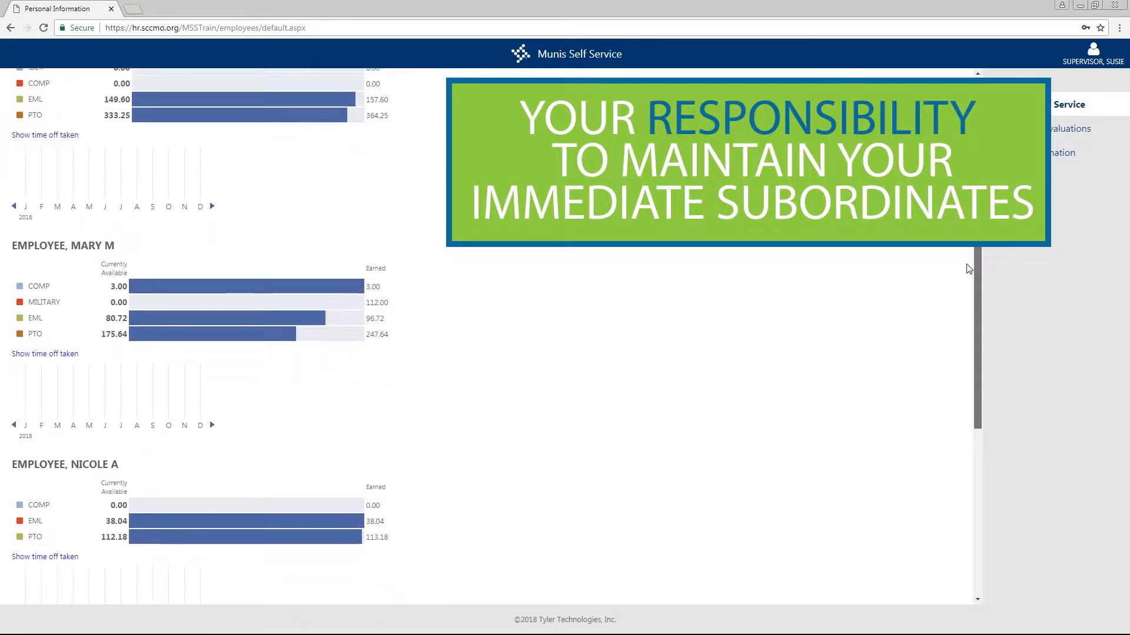
drag(971, 280, 972, 297)
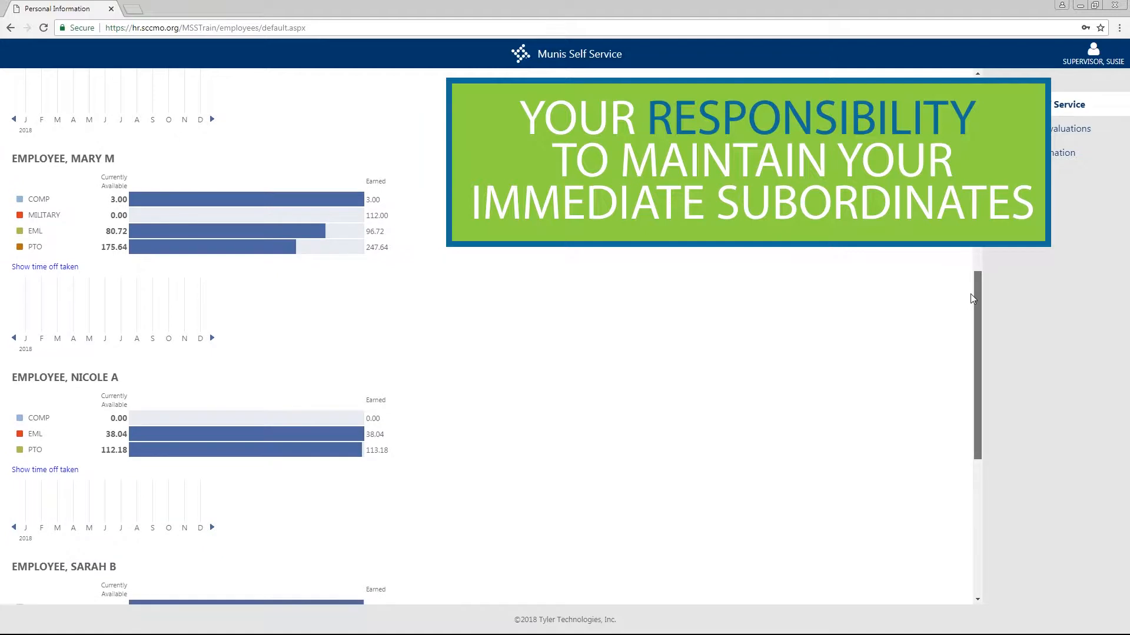
mouse_move(977, 281)
mouse_down()
mouse_move(970, 332)
mouse_move(969, 282)
mouse_up()
drag(979, 432, 974, 330)
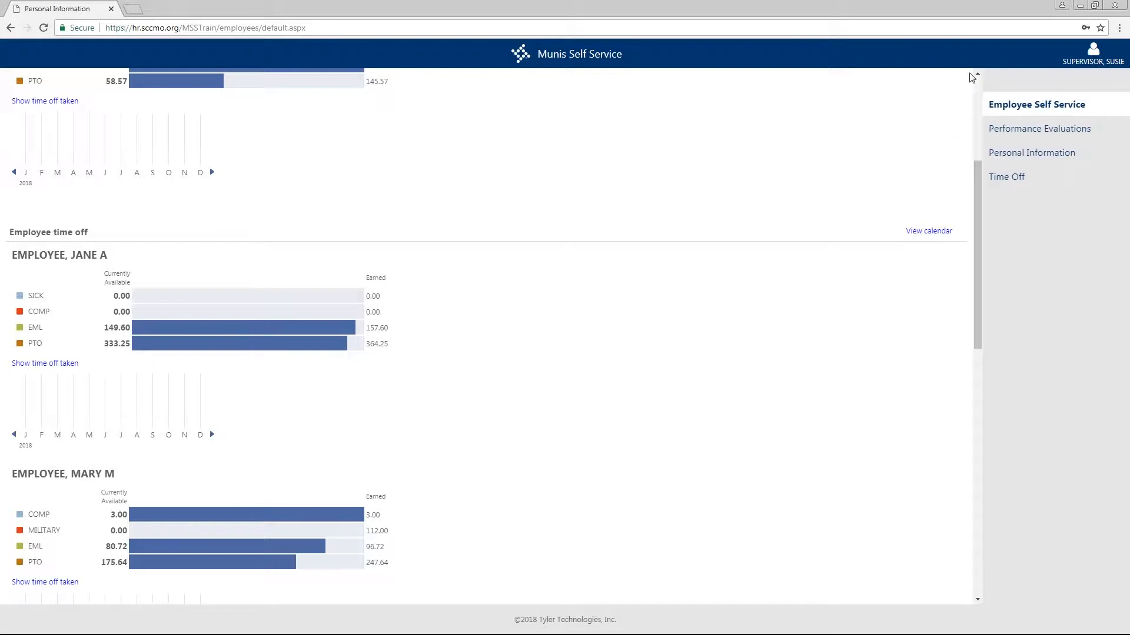
Go to the performance evaluations and open the Employee Evaluations page
click(1058, 109)
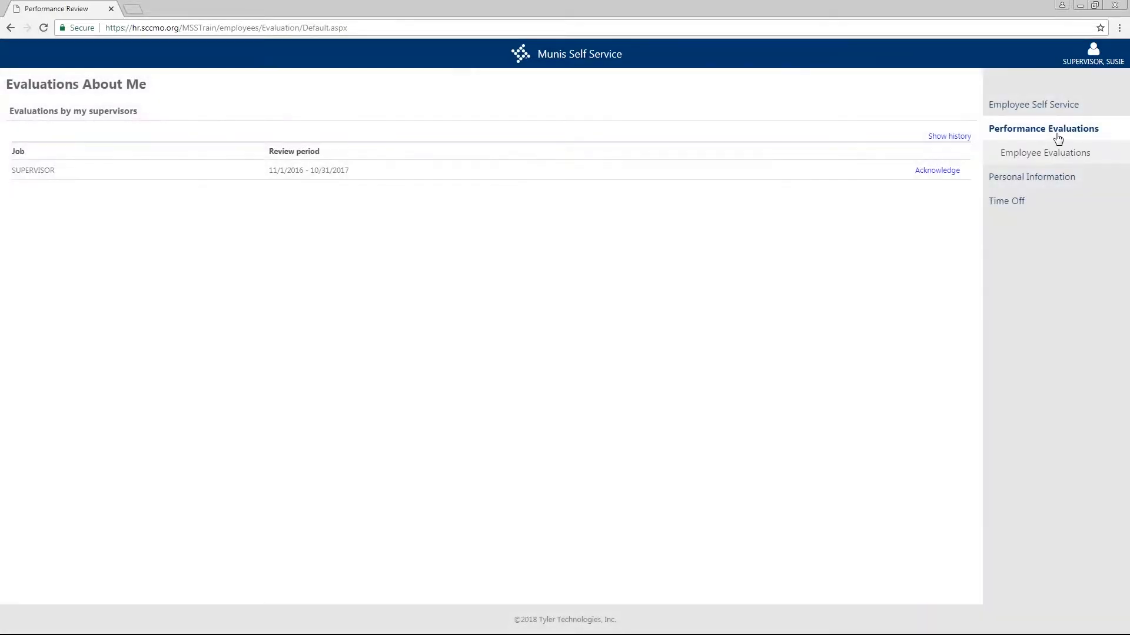
click(1045, 152)
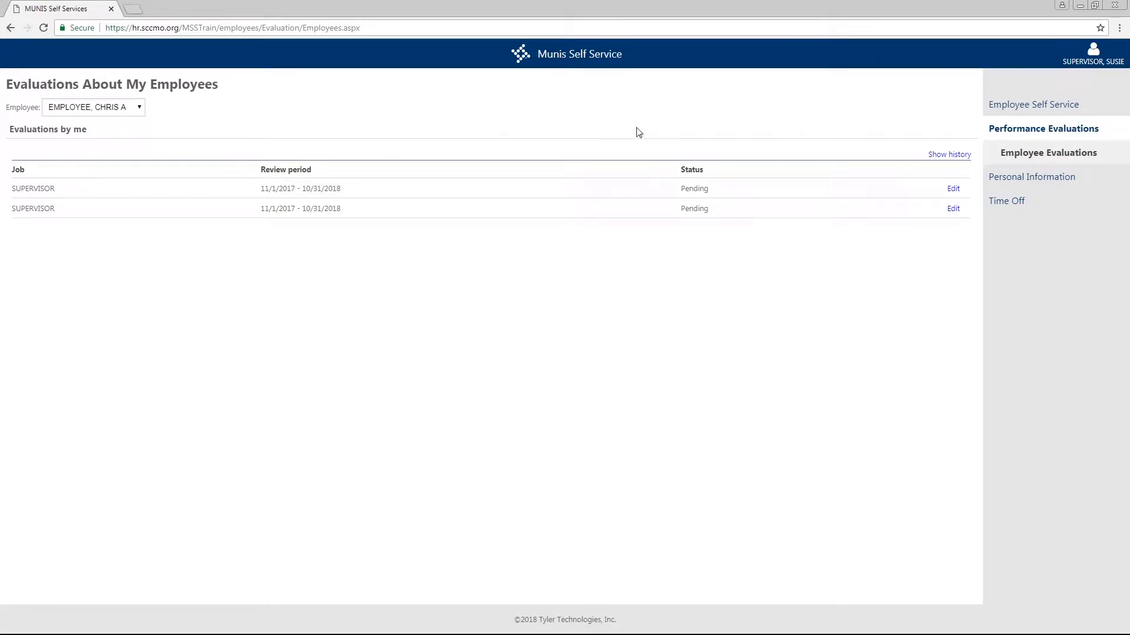
Show the evaluation history of the fourth listed employee and open the details of the 5/30/2017 - 11/30/2017 evaluation
click(139, 108)
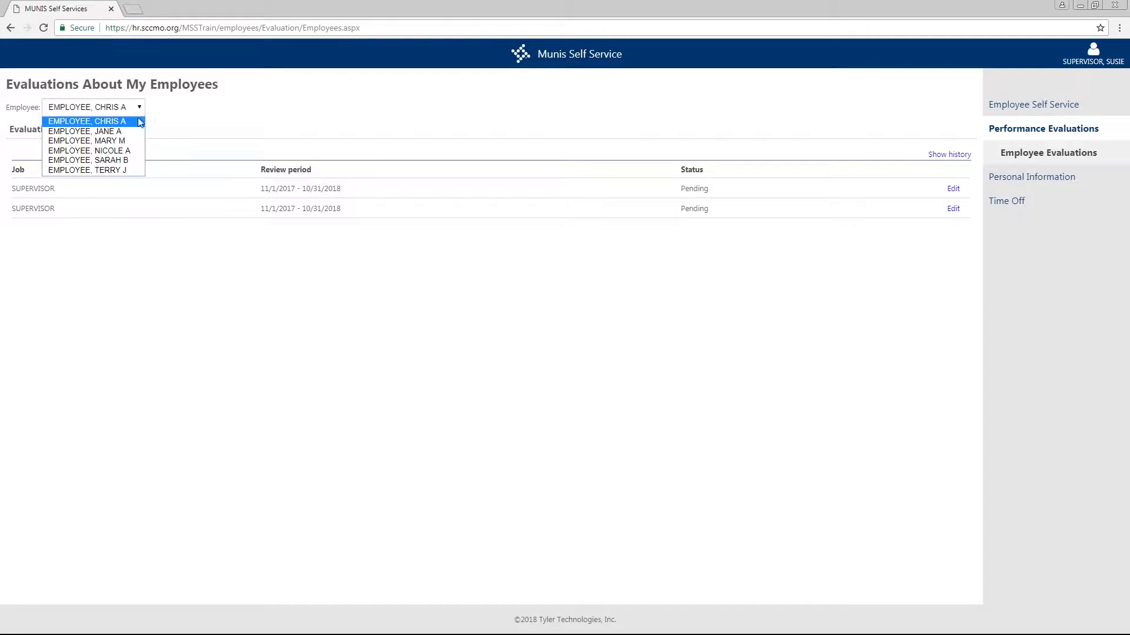
click(124, 152)
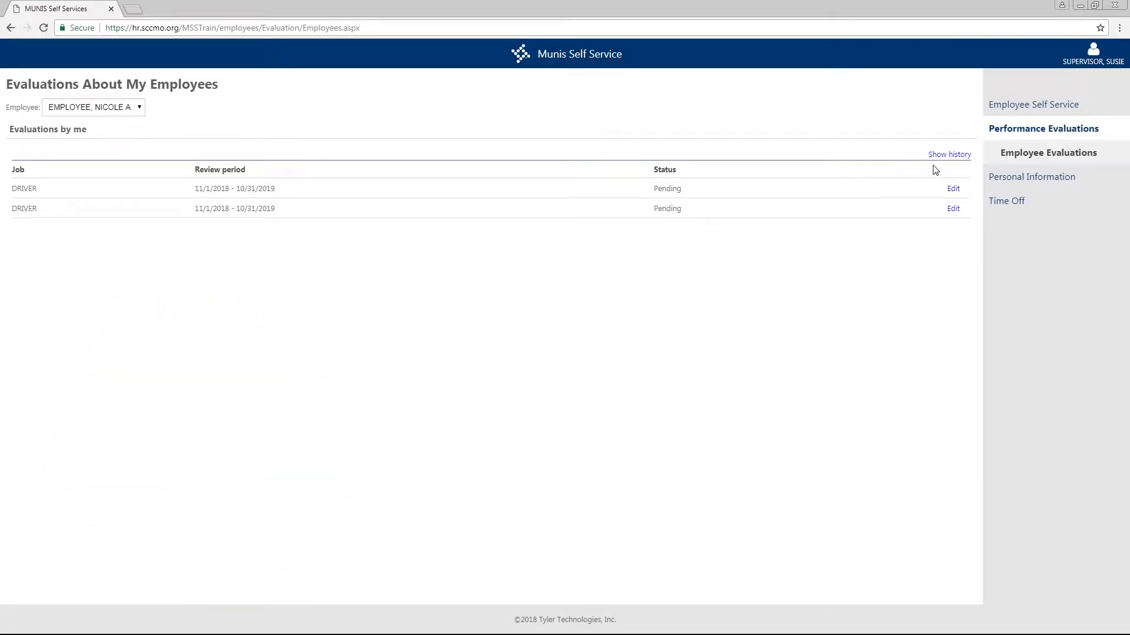
click(949, 156)
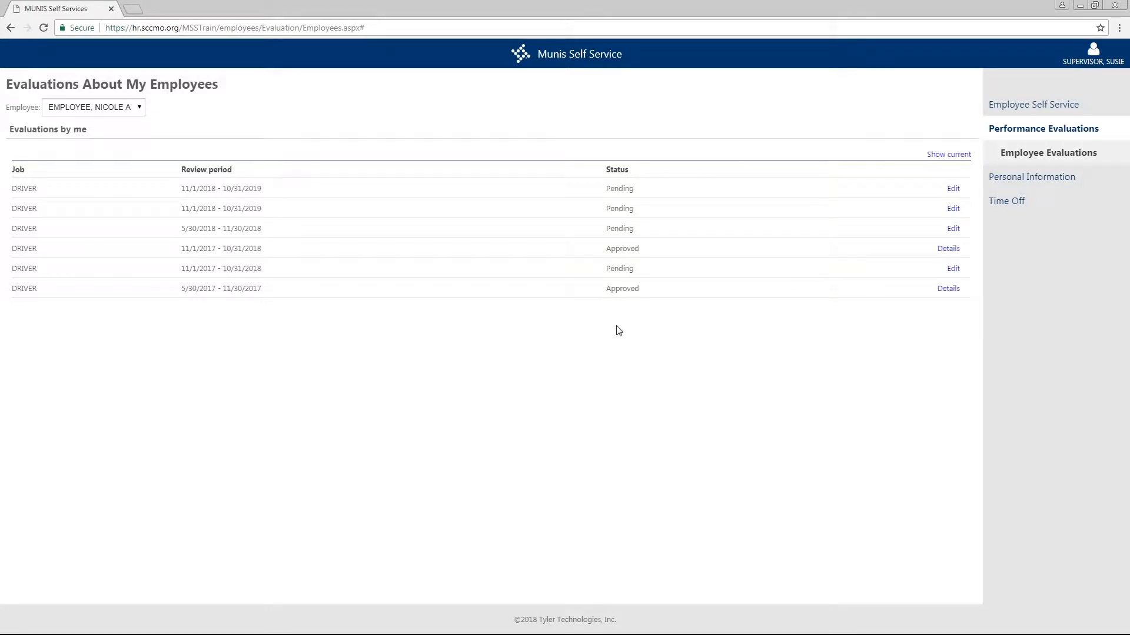
click(949, 290)
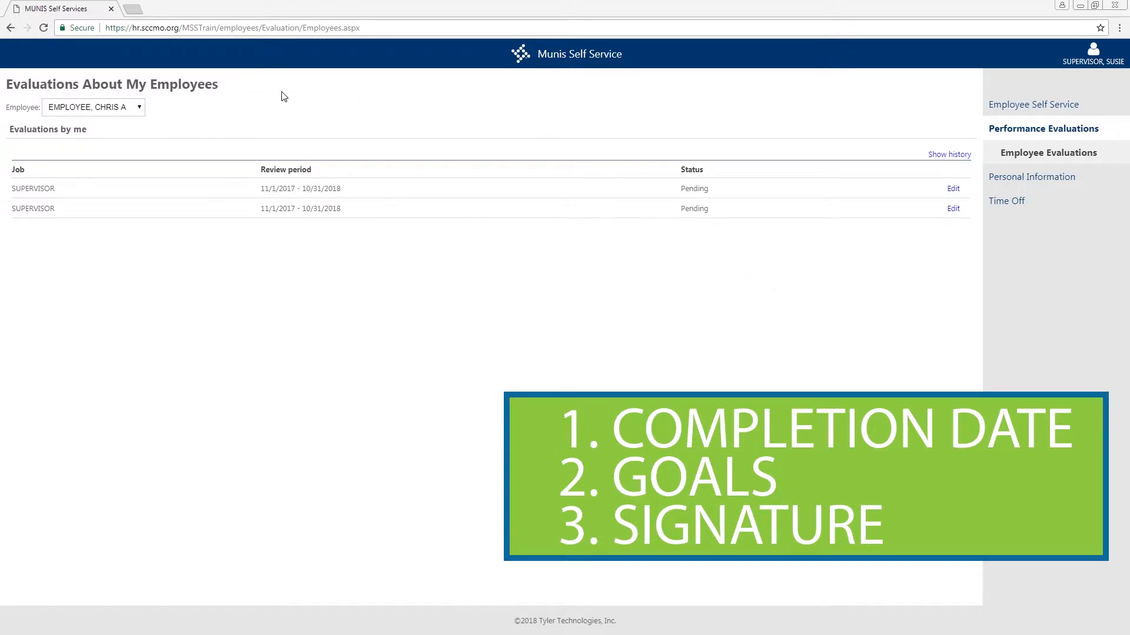
Select the fourth listed employee and open the first pending 11/1/2018 - 10/31/2019 evaluation for editing
click(140, 108)
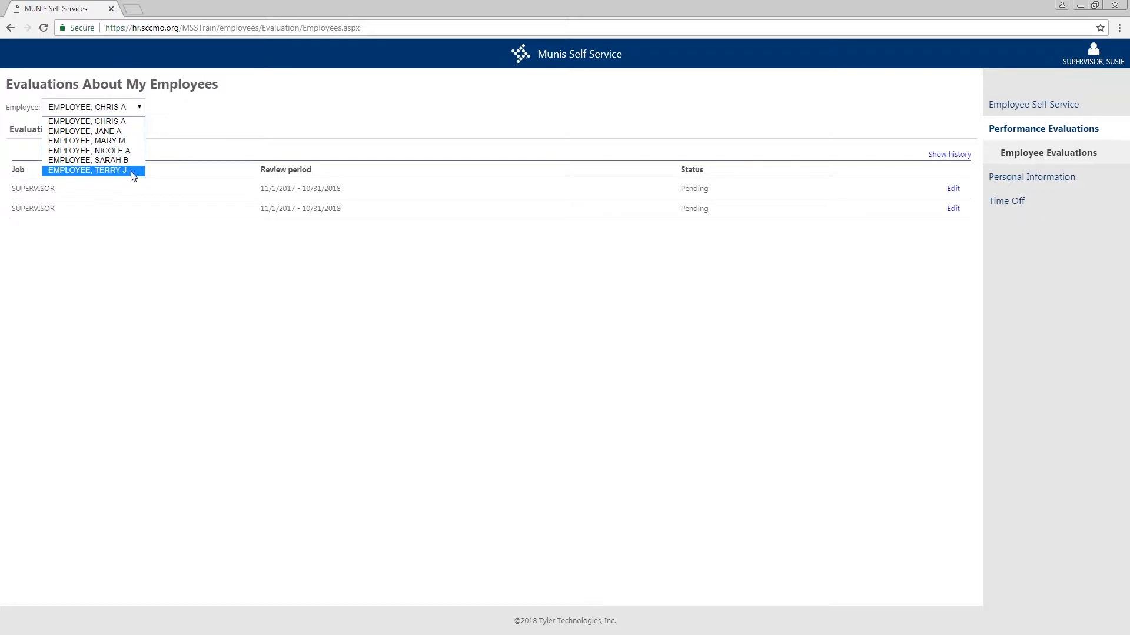
click(126, 152)
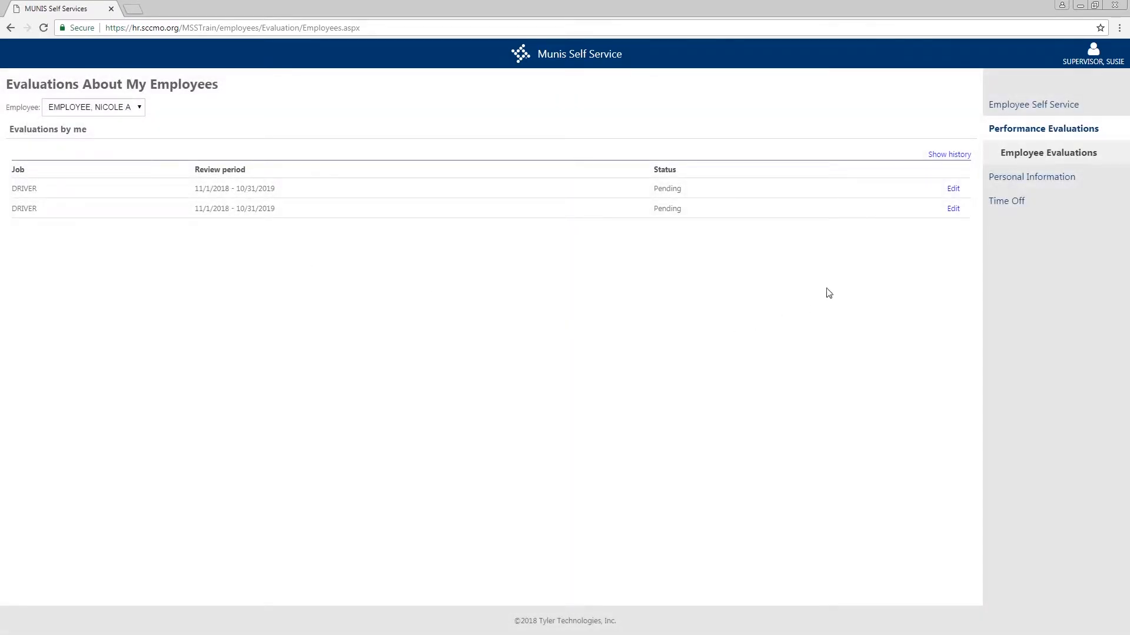
click(954, 190)
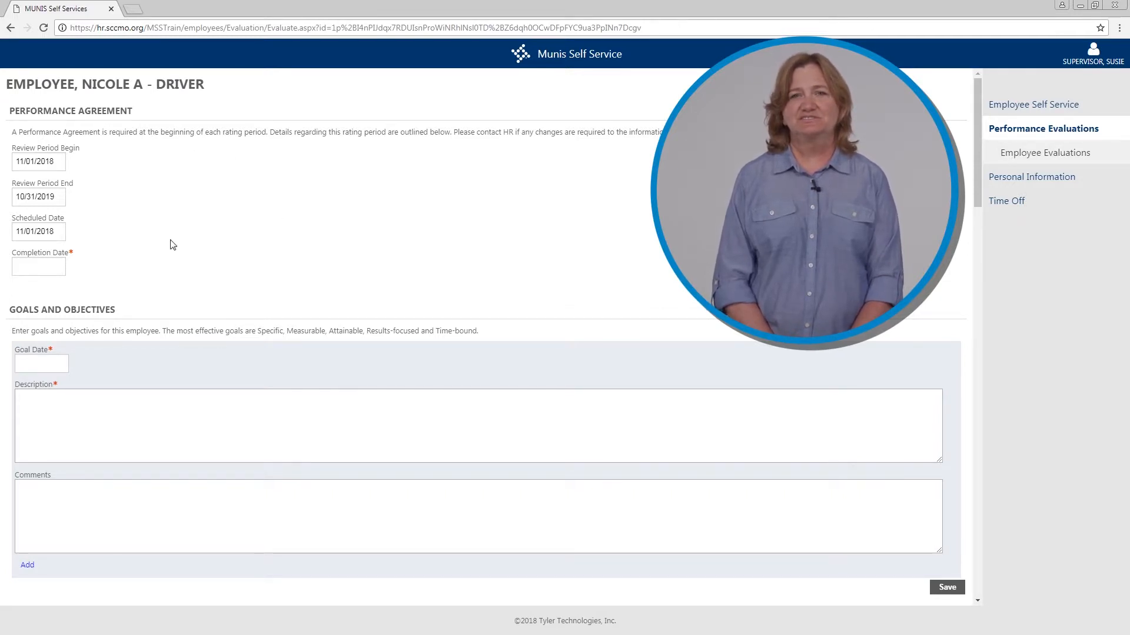
Set the performance agreement's completion date to 10/01/2018
click(39, 265)
click(134, 288)
click(134, 288)
click(134, 288)
click(134, 287)
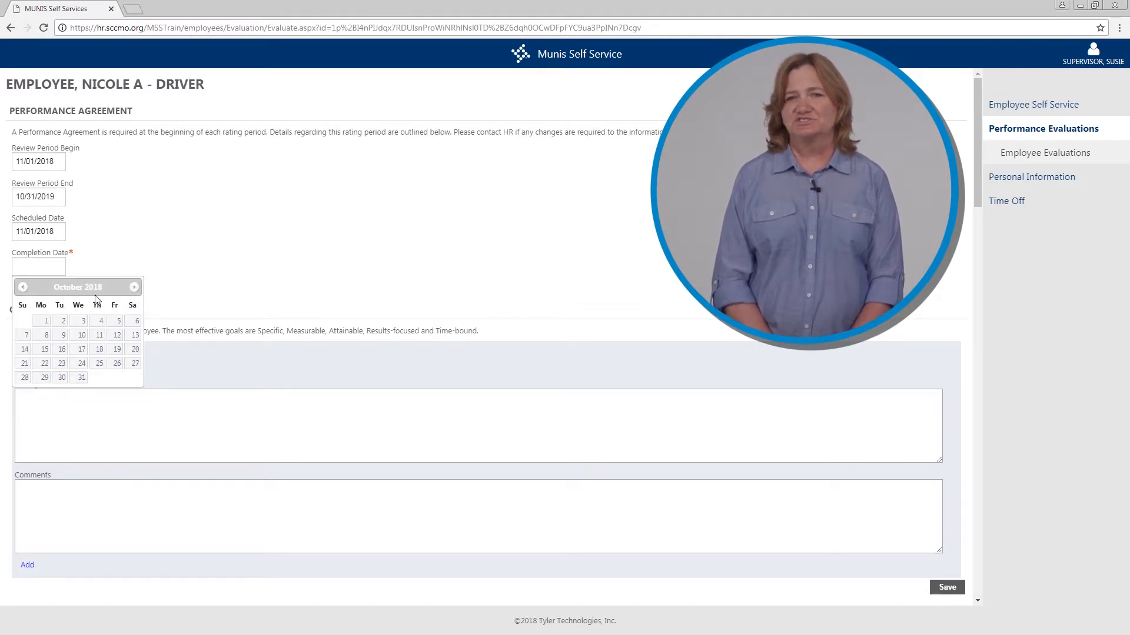
click(44, 323)
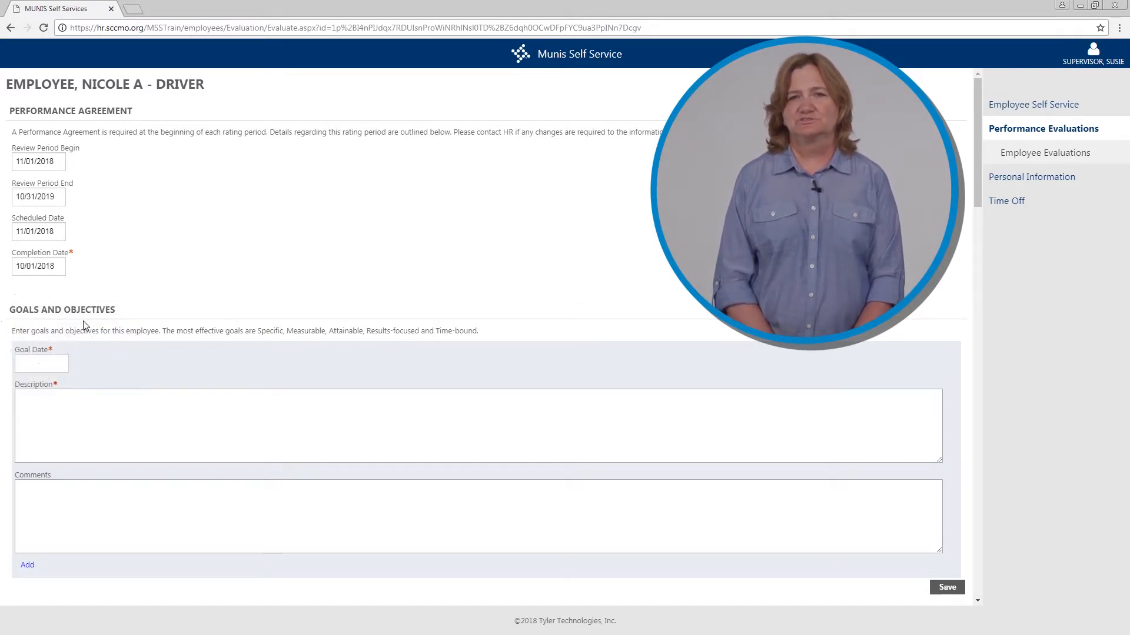
Add a goal dated 08/31/2018 described as "goal employee needs to complete. make sure the goal is SMART!" and save the agreement
click(29, 367)
click(136, 385)
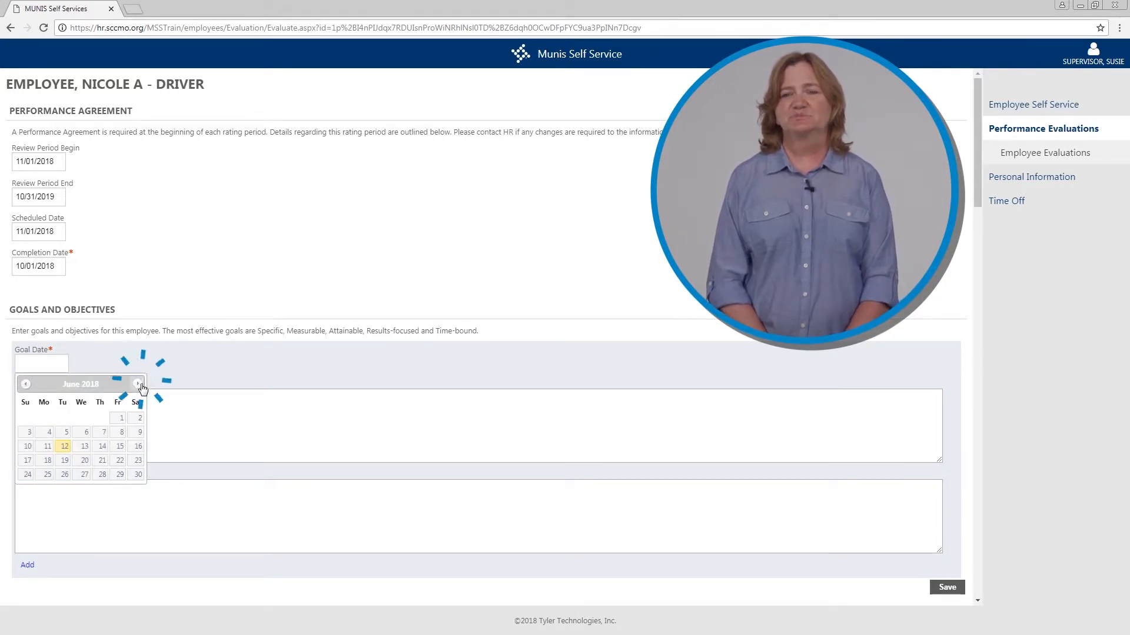
click(136, 385)
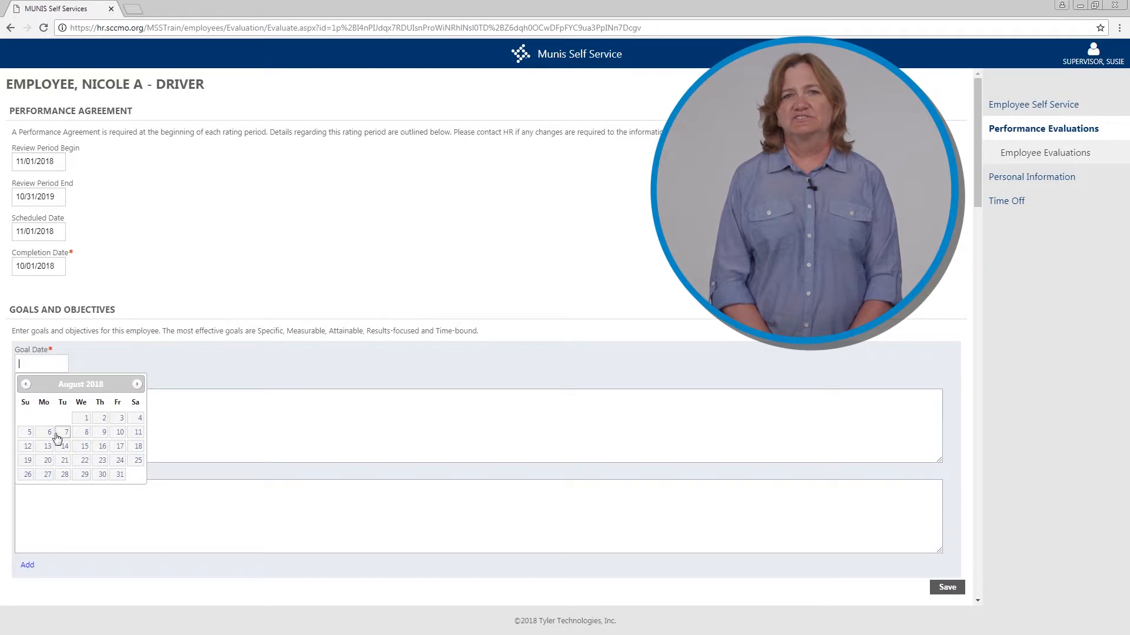
click(121, 477)
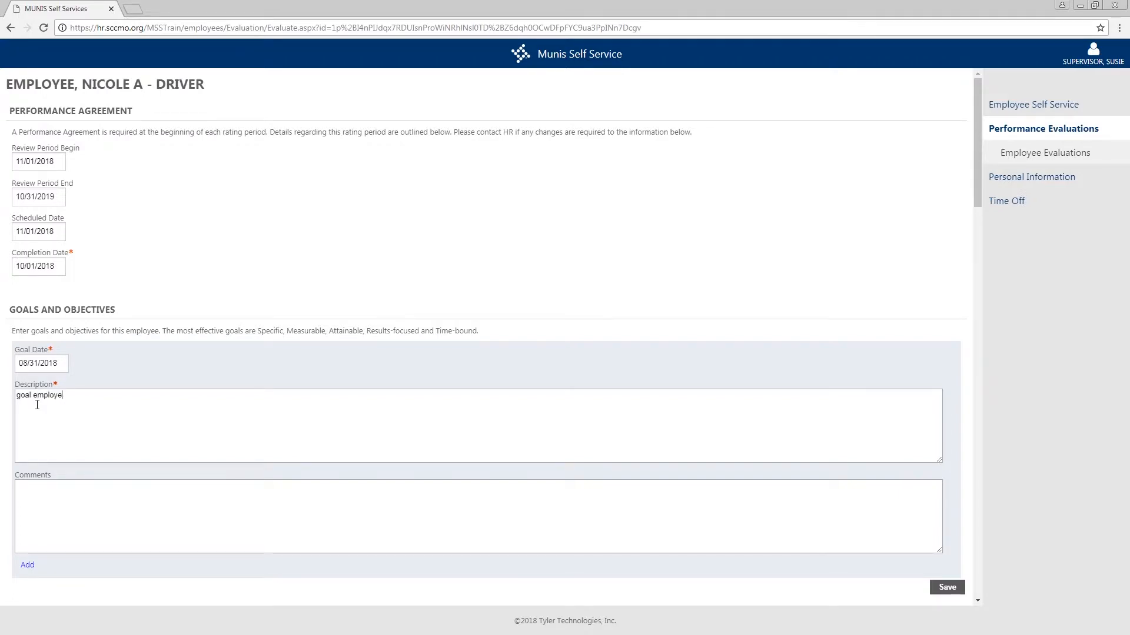
text(ee)
text(ke)
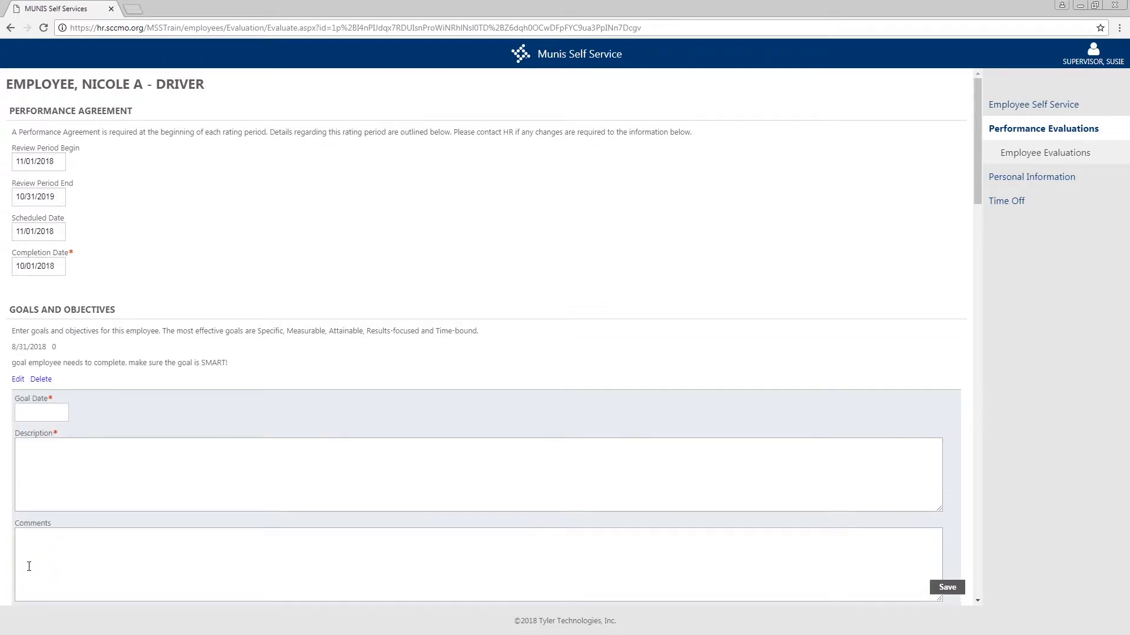
click(948, 588)
Enter the supervisor's full name at the end of the agreement and submit it for approval, accepting its release
scroll(961, 594, down, 2)
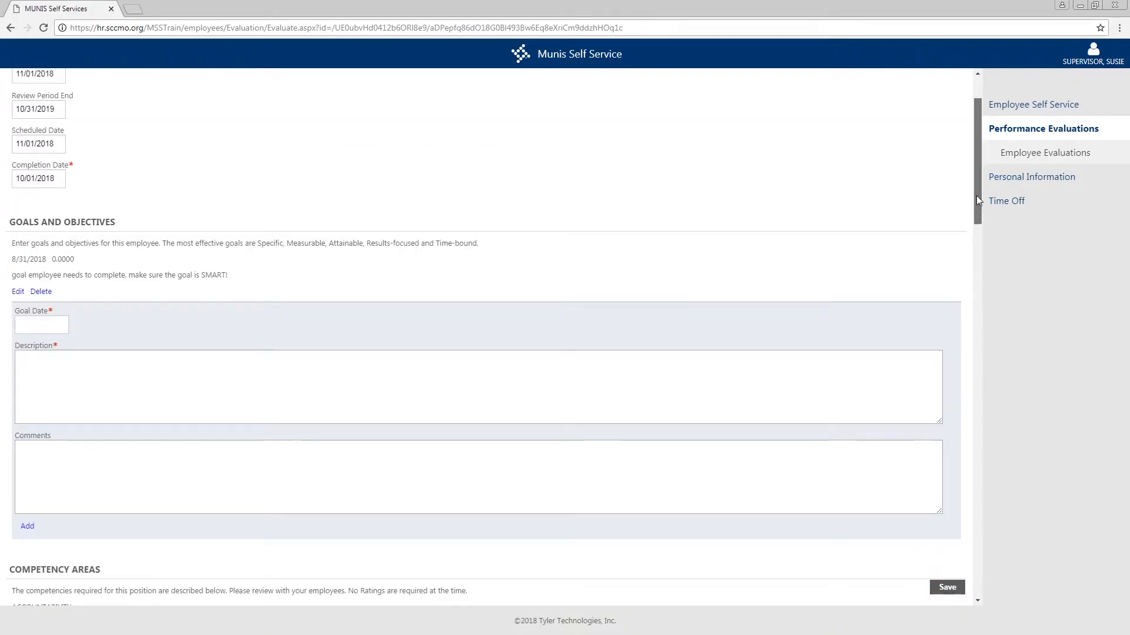
scroll(958, 288, down, 9)
scroll(950, 353, down, 10)
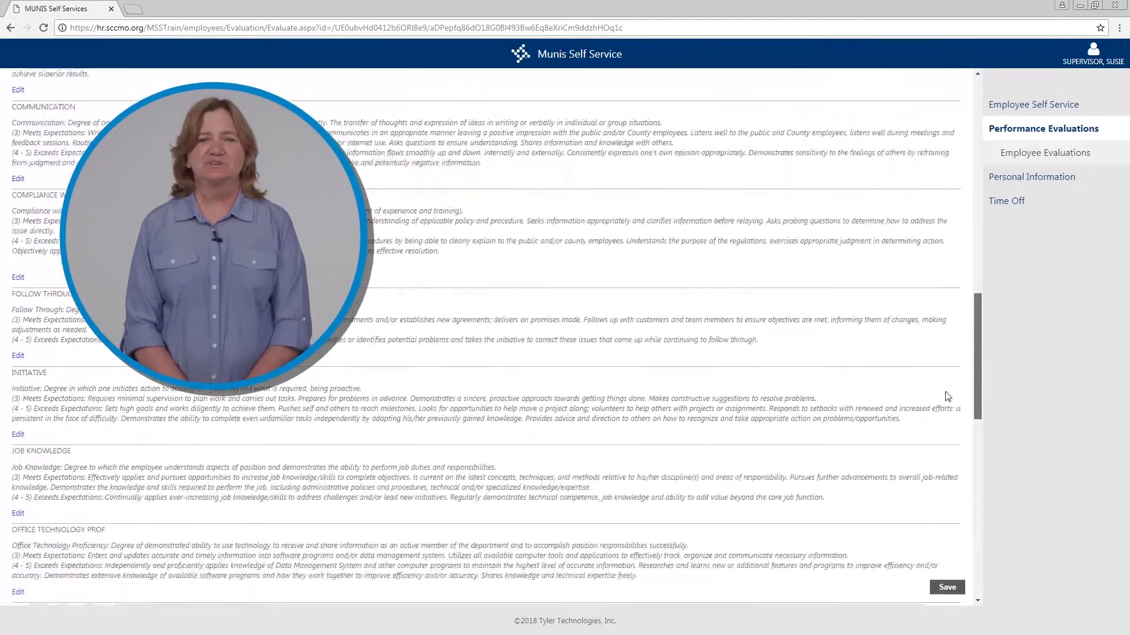
scroll(946, 482, down, 7)
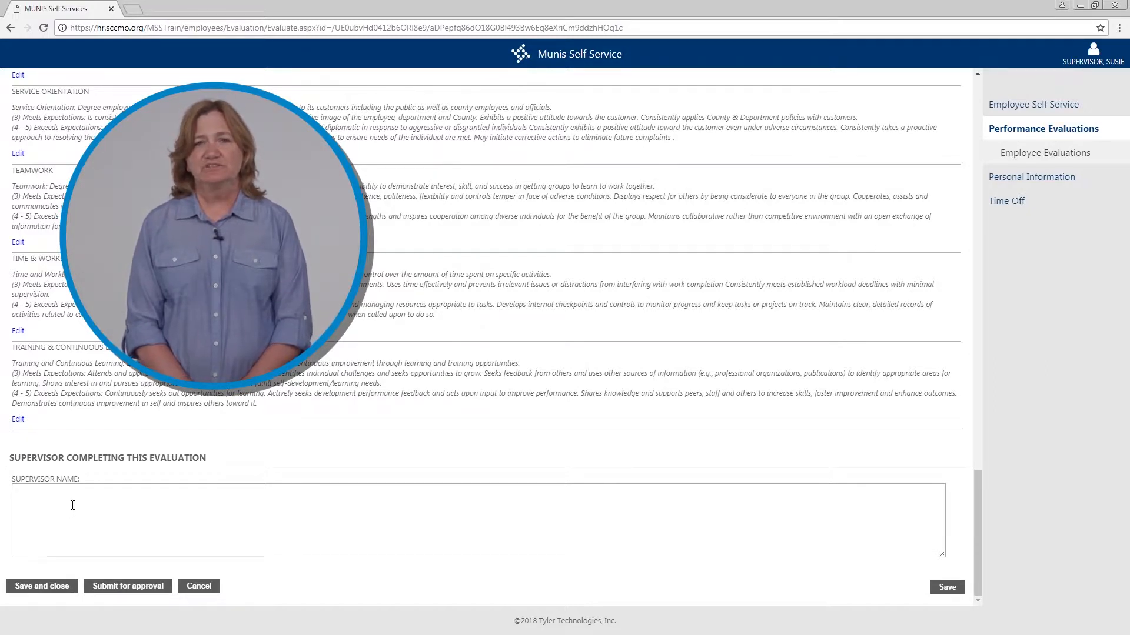
text(usie Superv)
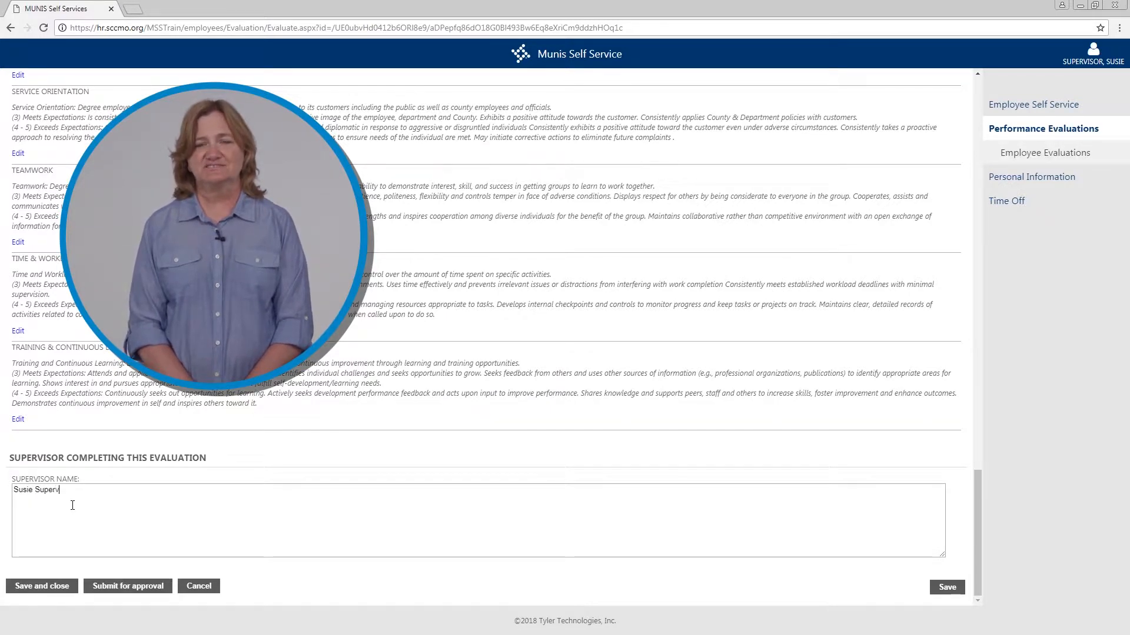
text(isor)
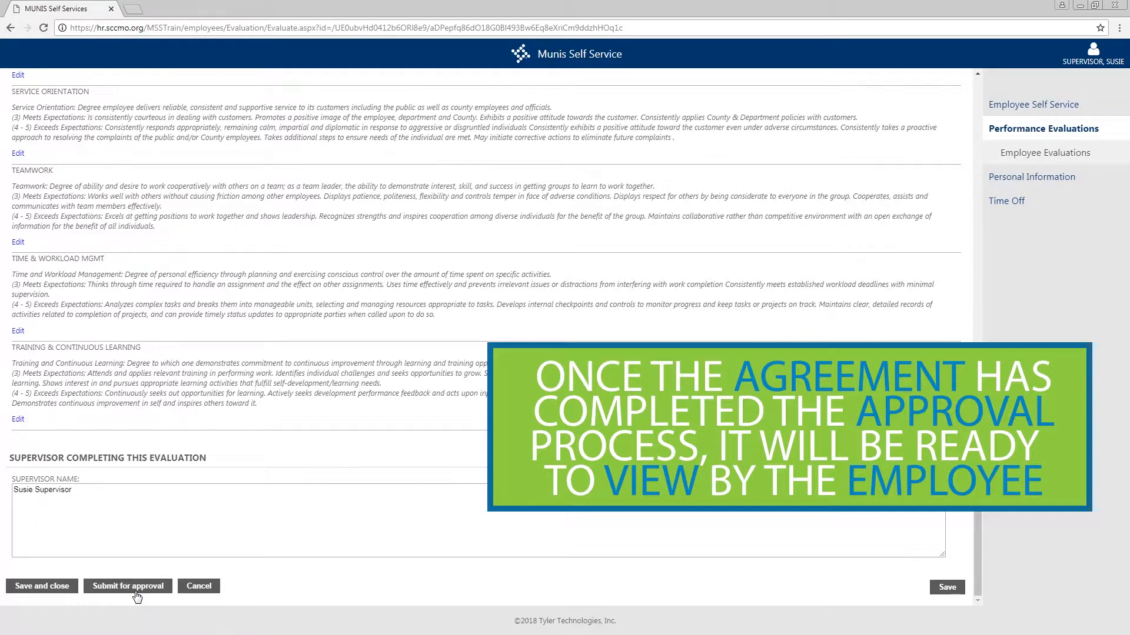
click(137, 596)
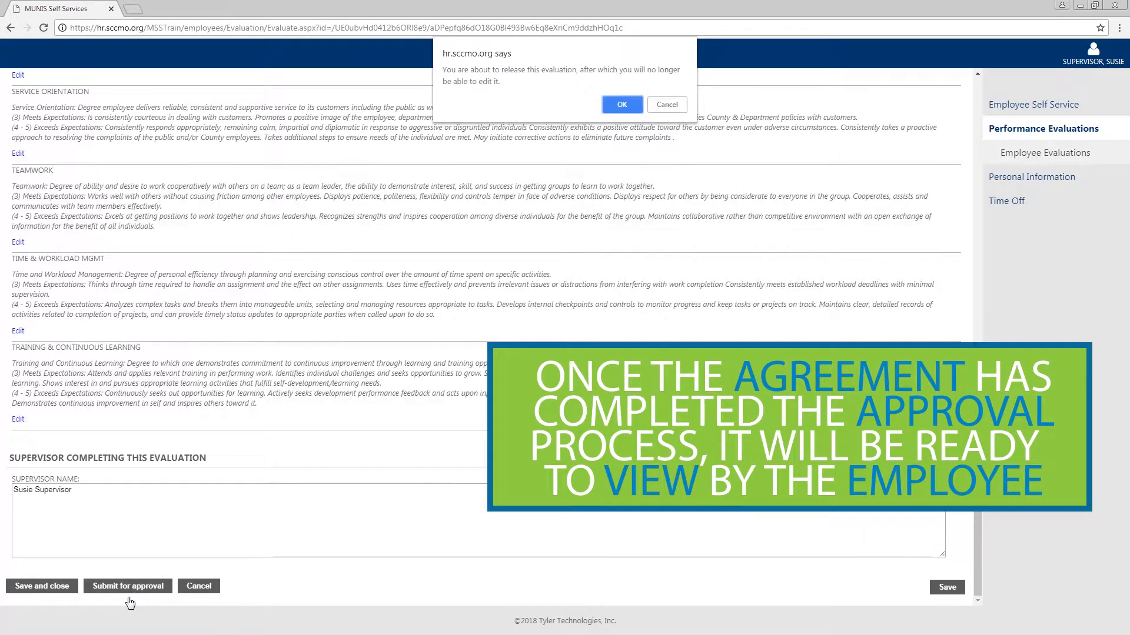
click(622, 107)
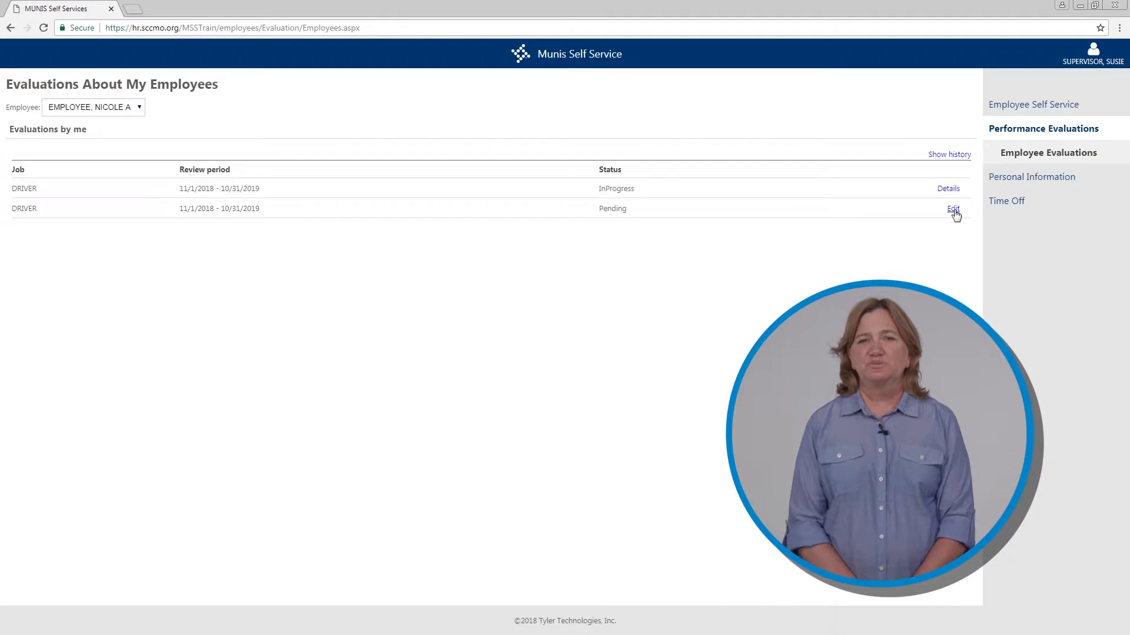
Open the remaining pending 11/1/2018 - 10/31/2019 evaluation for editing and set its completion date to 10/29/2018
click(953, 209)
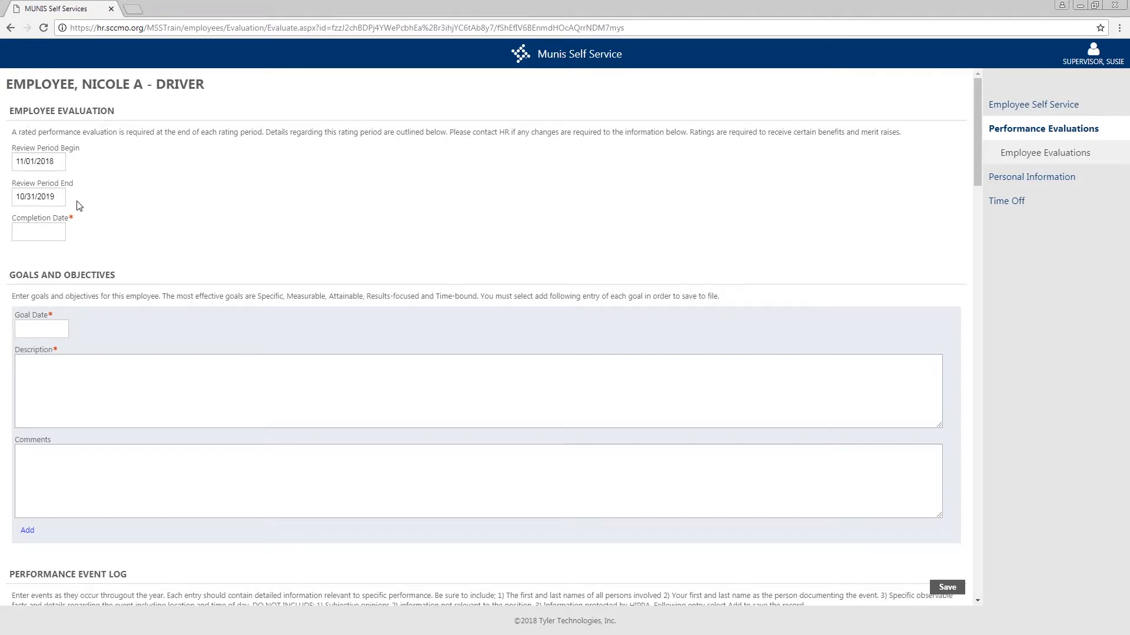
click(33, 232)
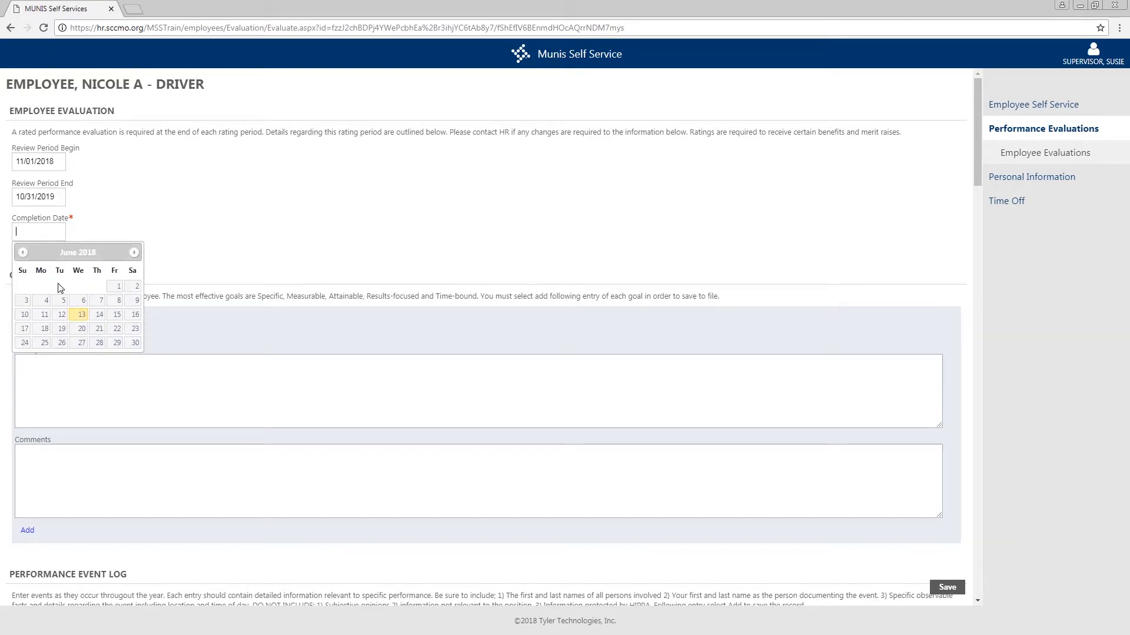
click(135, 252)
click(135, 253)
click(134, 253)
click(134, 253)
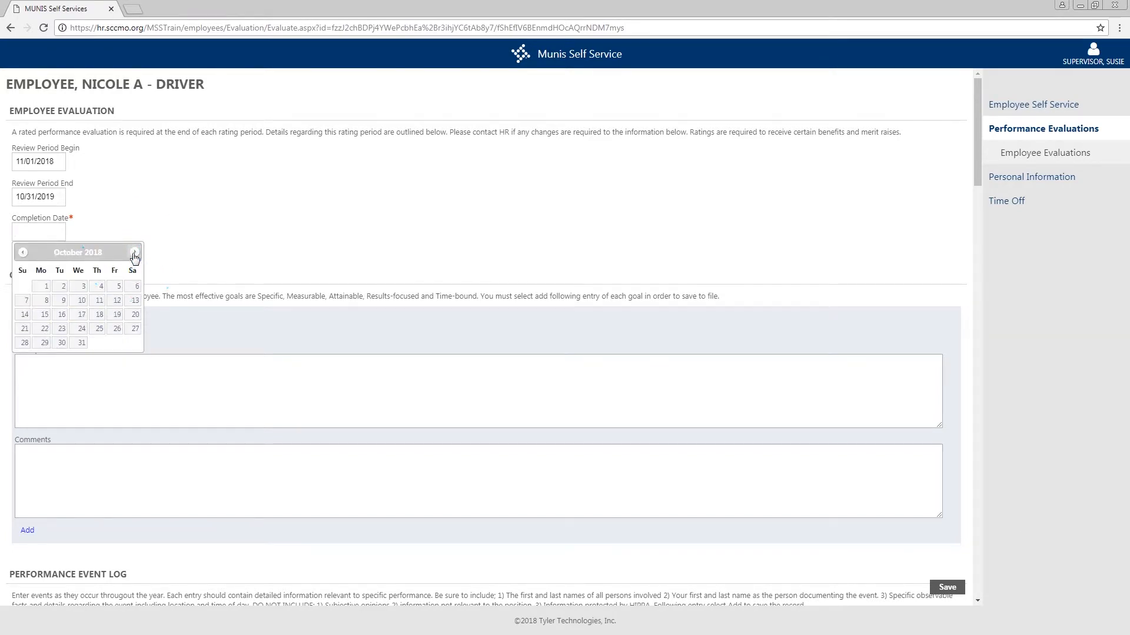
click(41, 343)
Enter a goal dated 07/25/2018 with the description "Goal that employee needs to reach." in the evaluation's goals and objectives
scroll(216, 340, down, 3)
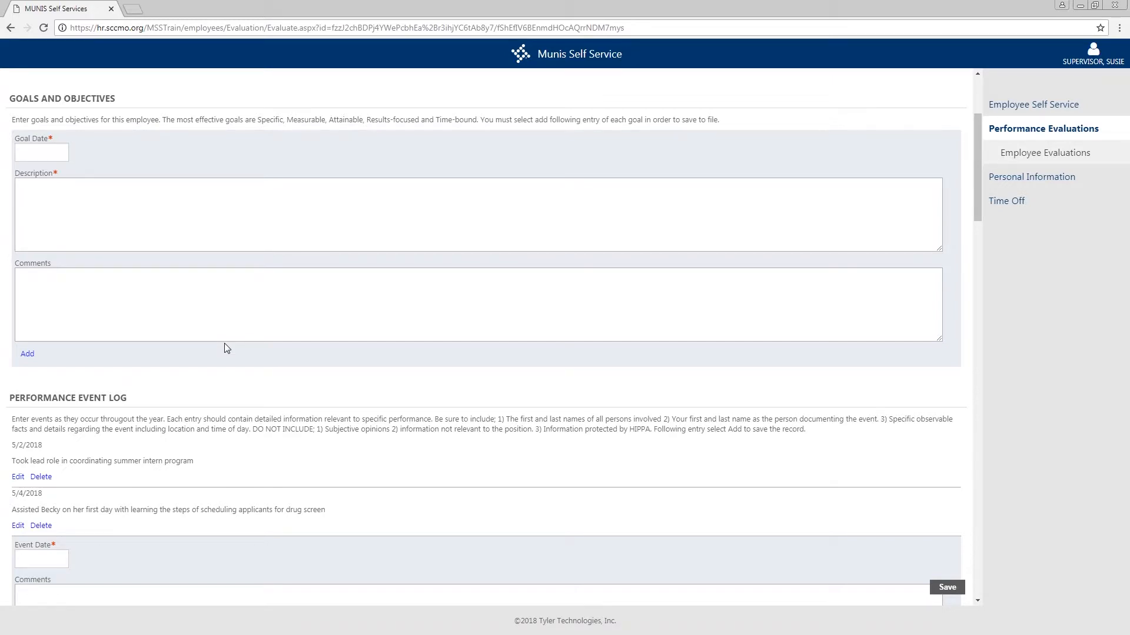
click(44, 152)
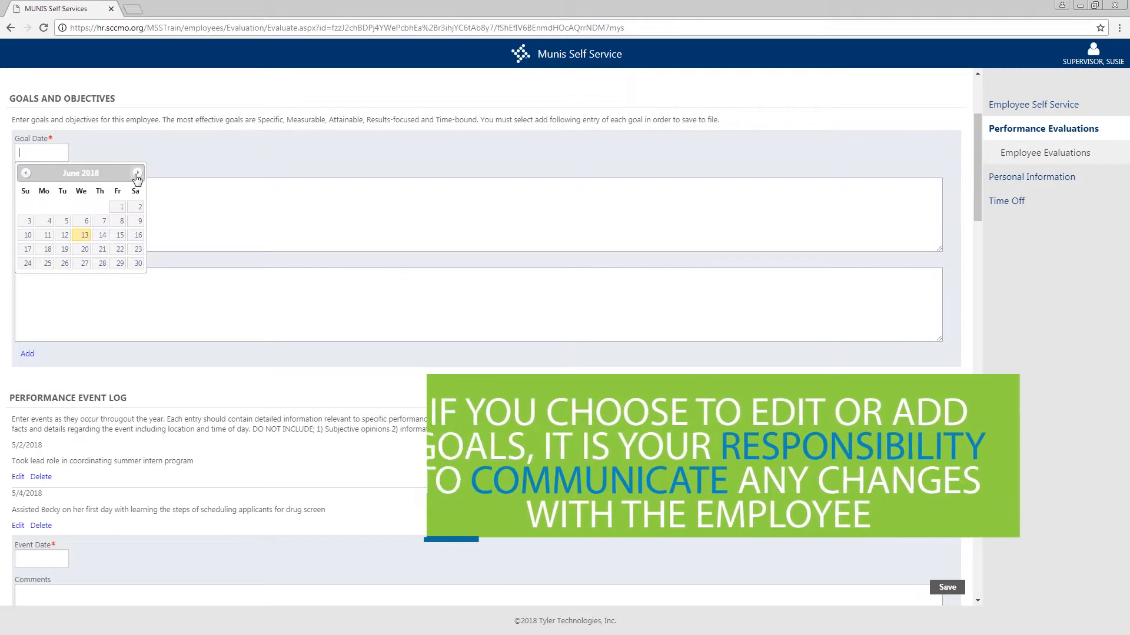
click(85, 249)
click(49, 209)
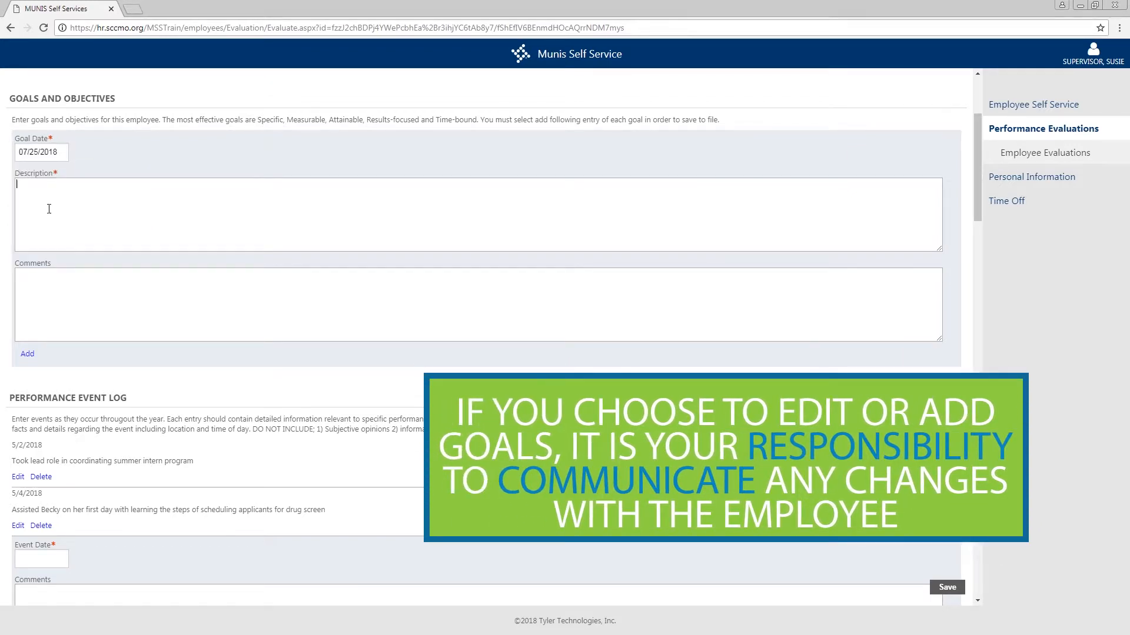
text(Goal that employee nee)
text(ds to reach )
Comment "I feel this goal is realistic and attainable for this employee" on the goal, add it, and save the evaluation
text( feel this goa)
text(l is realistic and)
text( attainable for this employee)
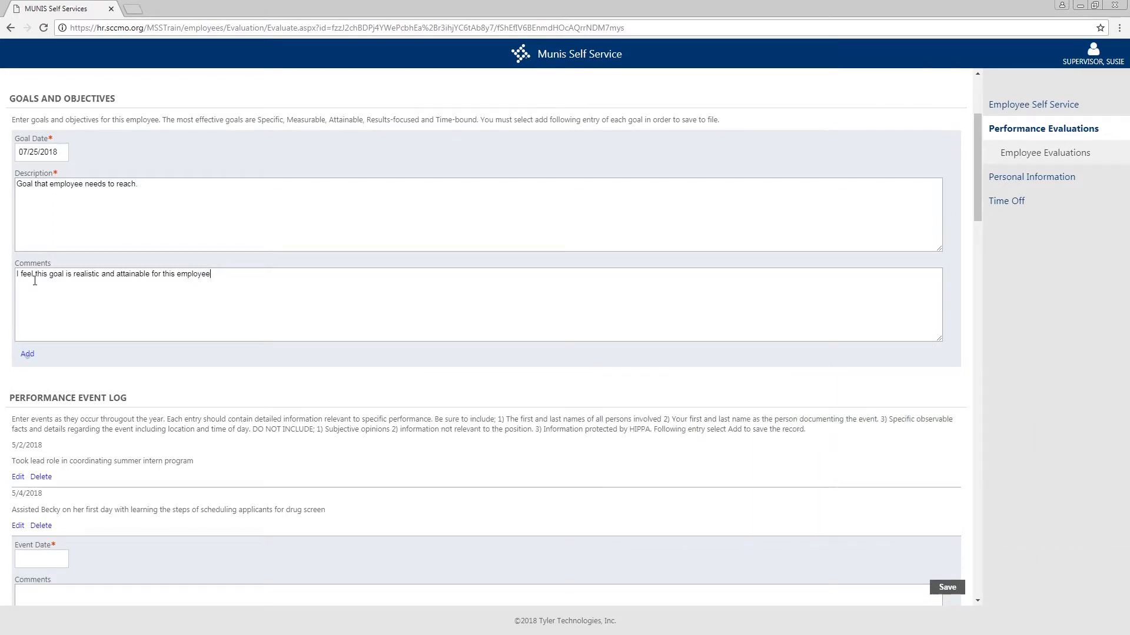
click(27, 354)
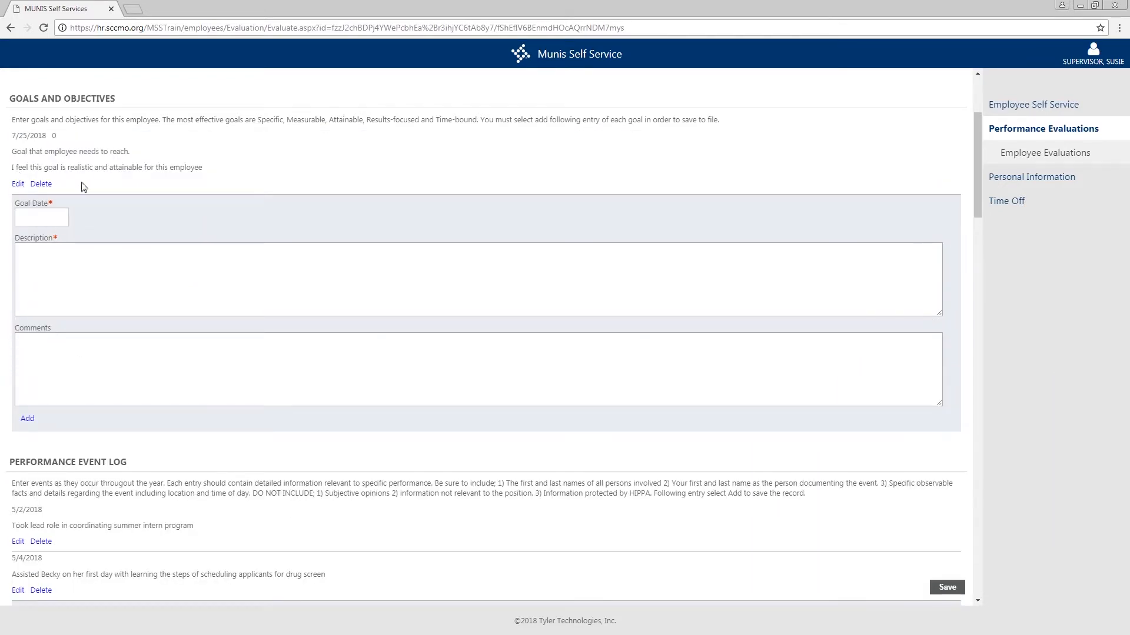
click(948, 587)
Add a performance event dated 06/08/2018 with the comment "Received compliment from another department on her communication and teamwork." and save the evaluation
drag(979, 141, 976, 217)
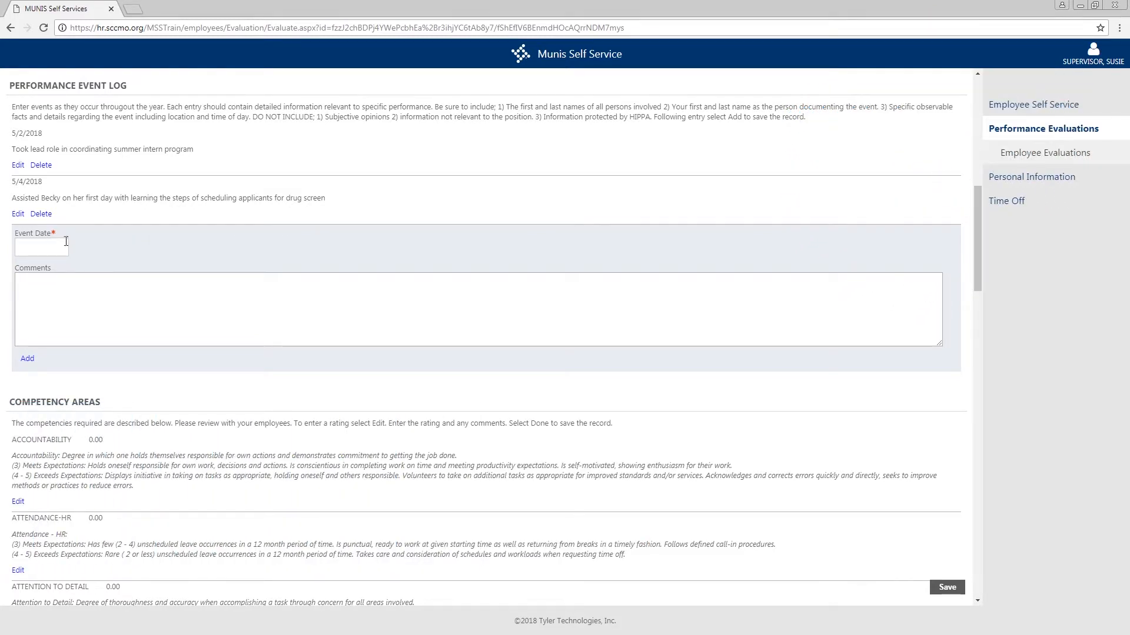
click(33, 250)
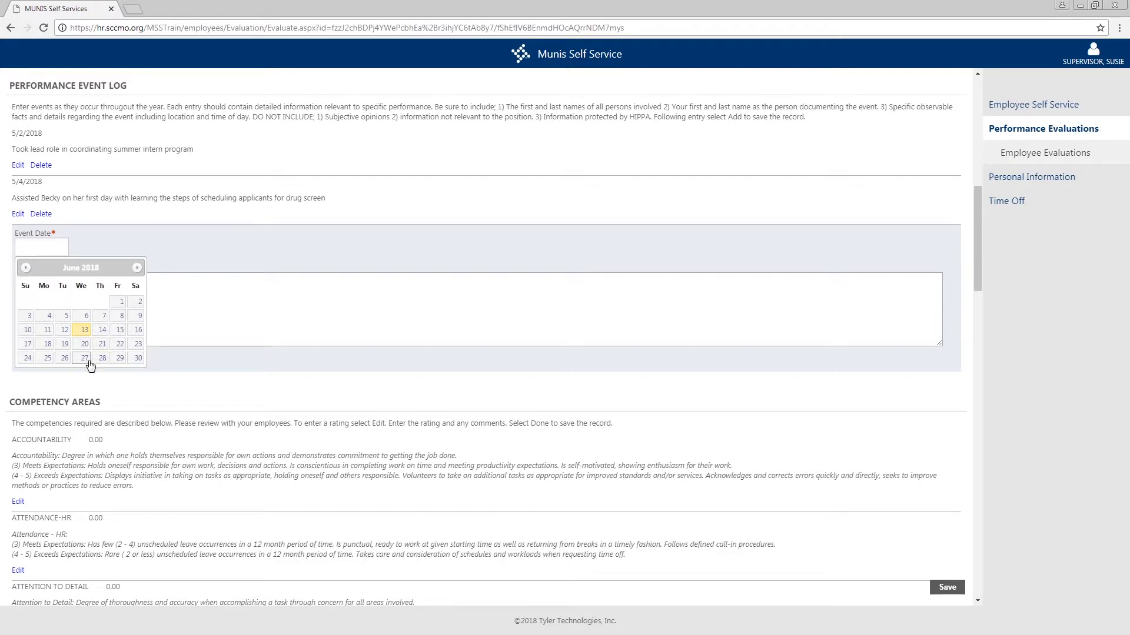
click(117, 323)
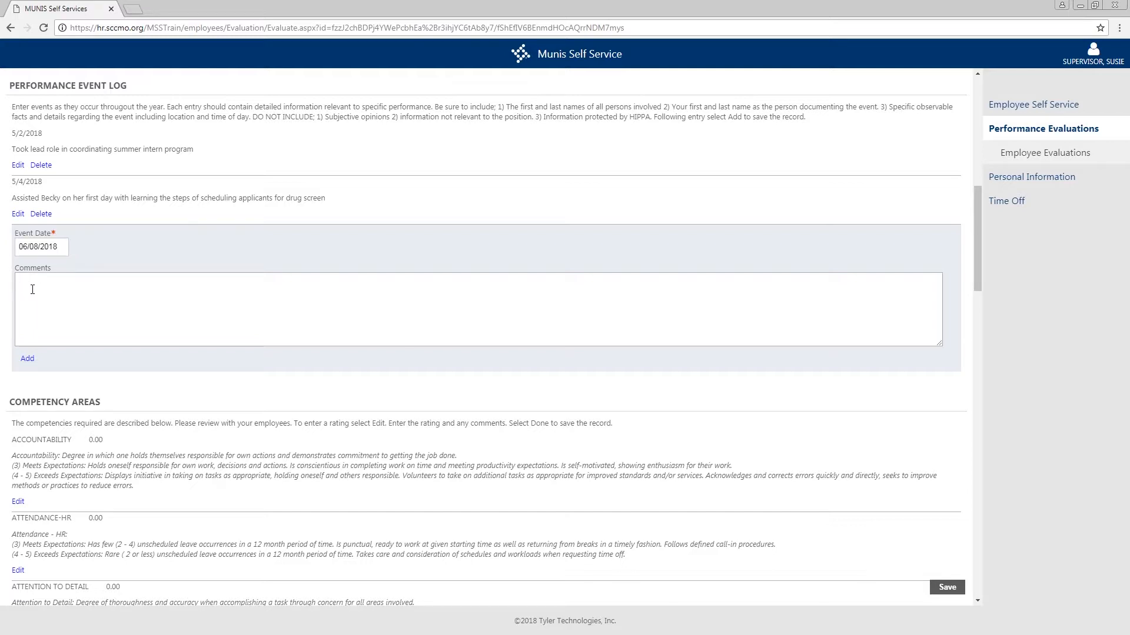
click(32, 289)
text(Received comp)
text(iment from another depar)
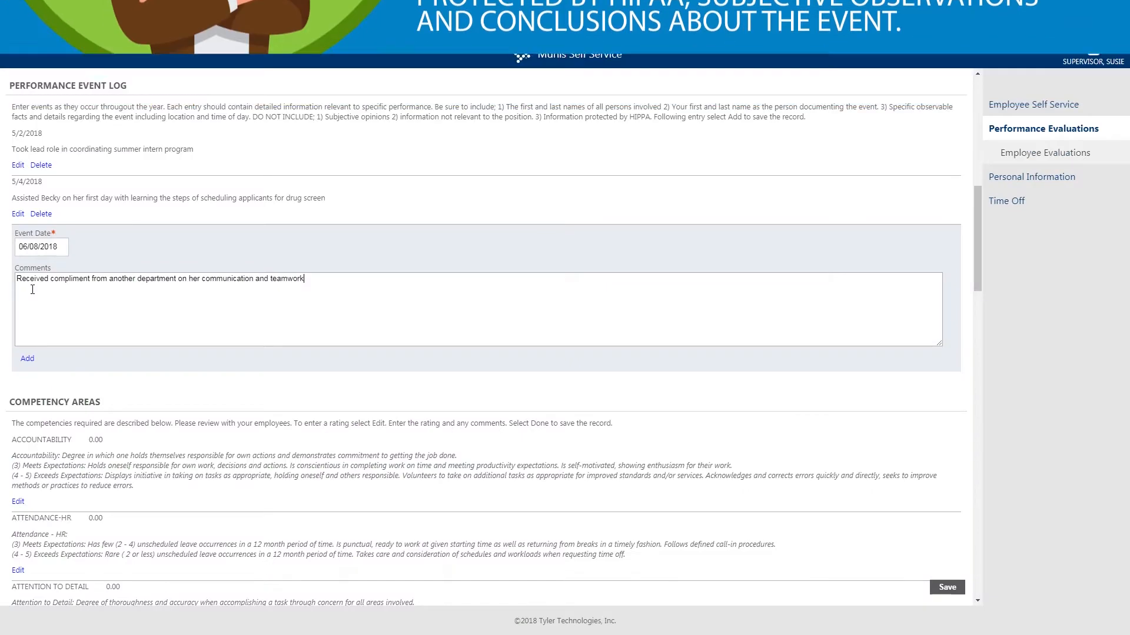
click(27, 360)
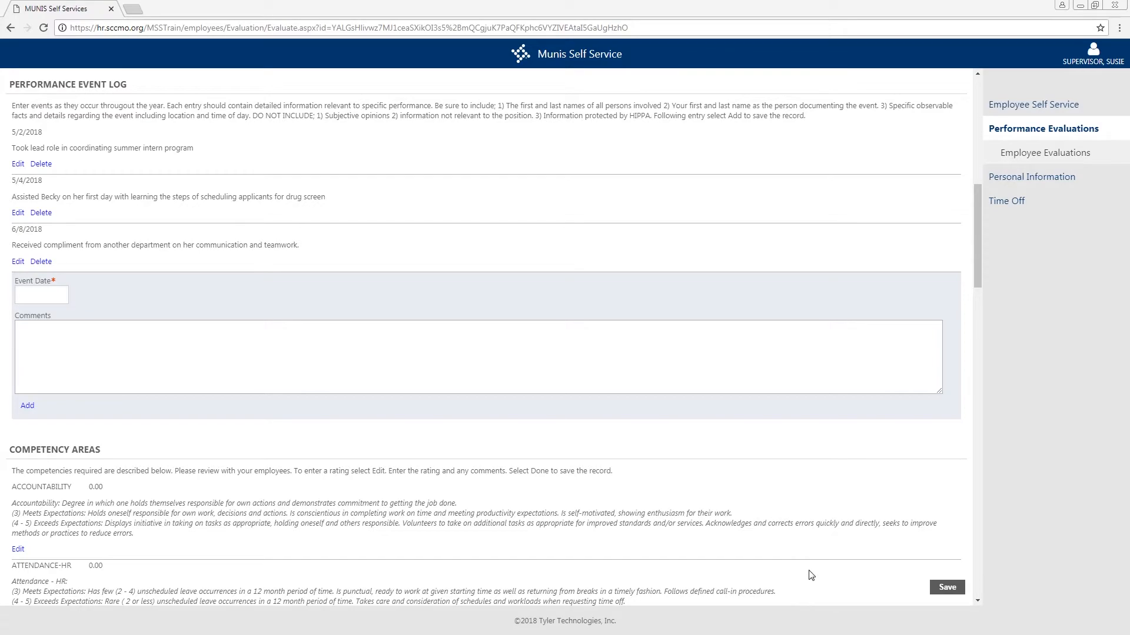
click(946, 587)
drag(976, 192, 976, 518)
click(56, 587)
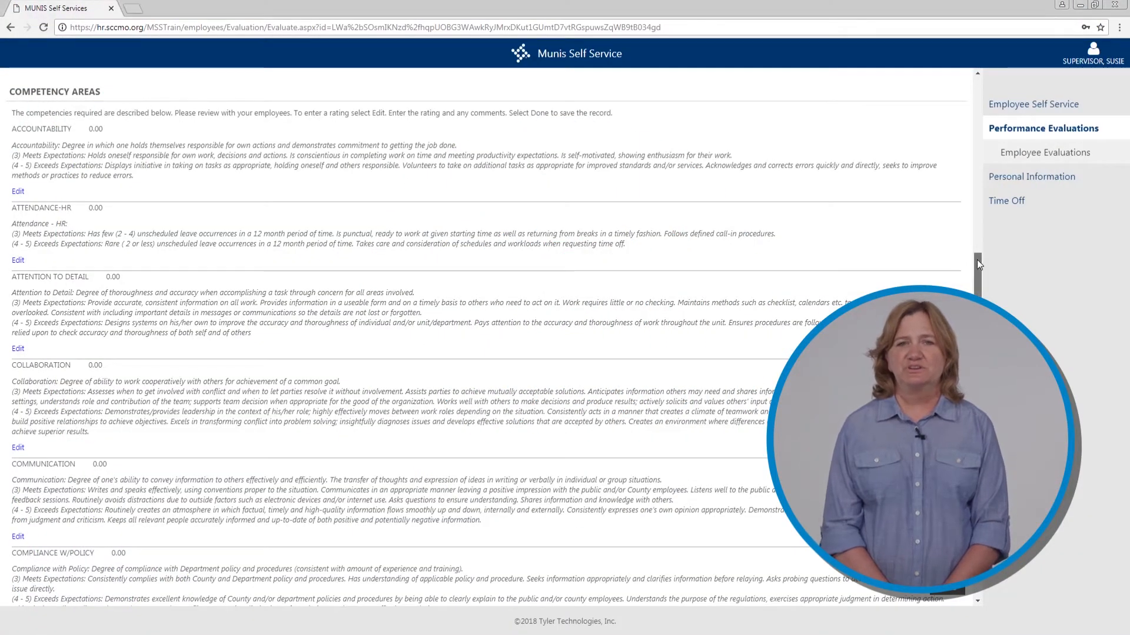
drag(977, 260, 970, 372)
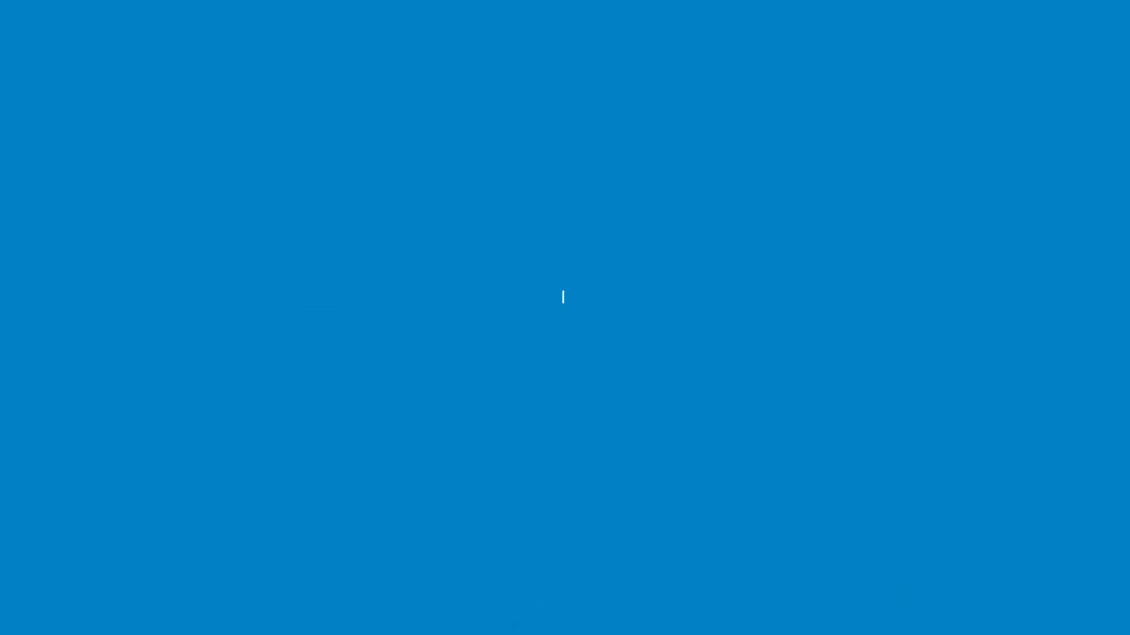